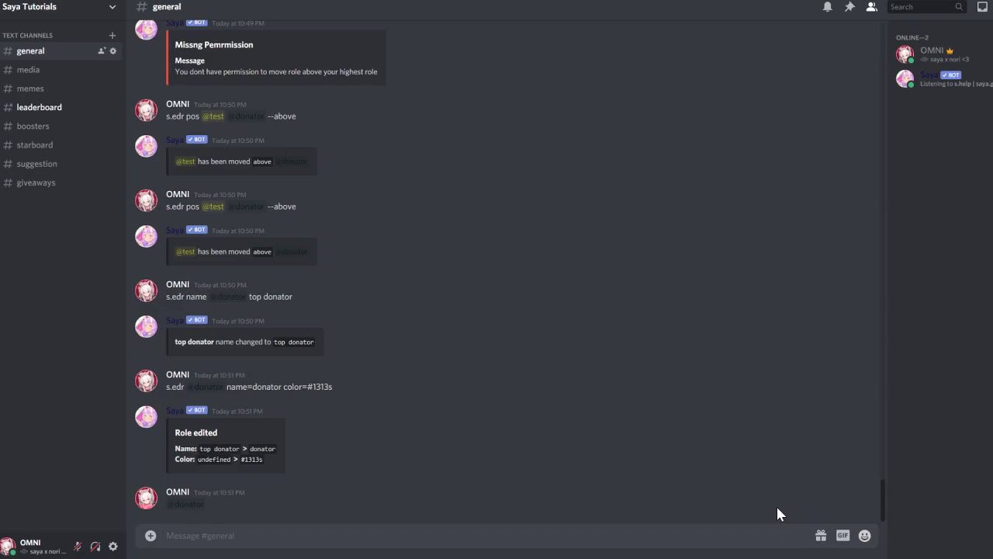
type("s.run")
key("Return")
type("s.huig")
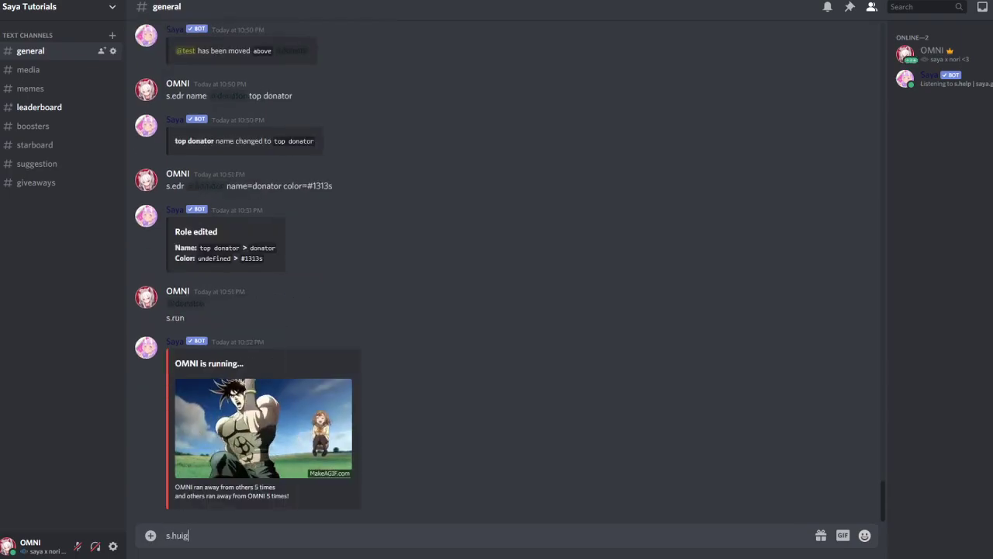
key("BackSpace")
key("BackSpace")
type("g @saya")
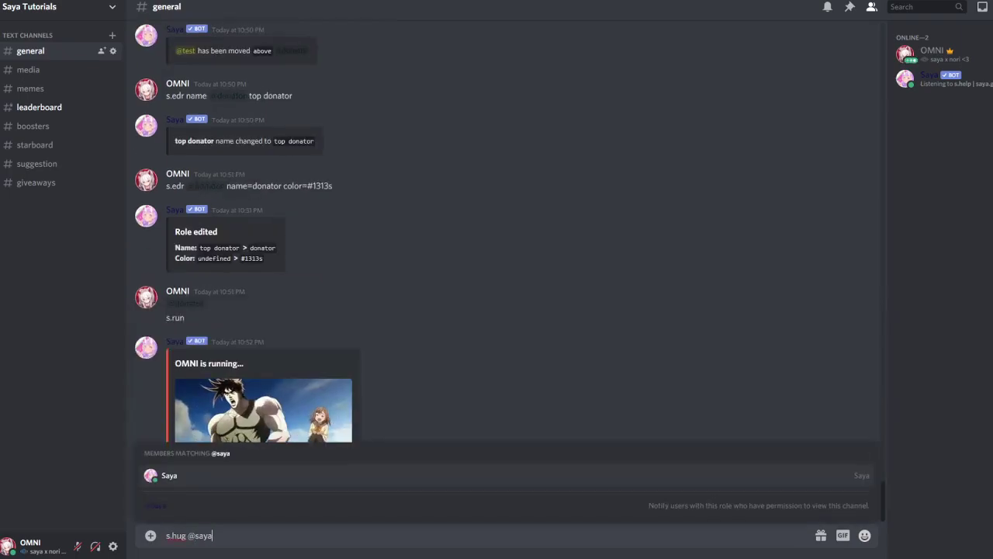
key("Return")
key("Return")
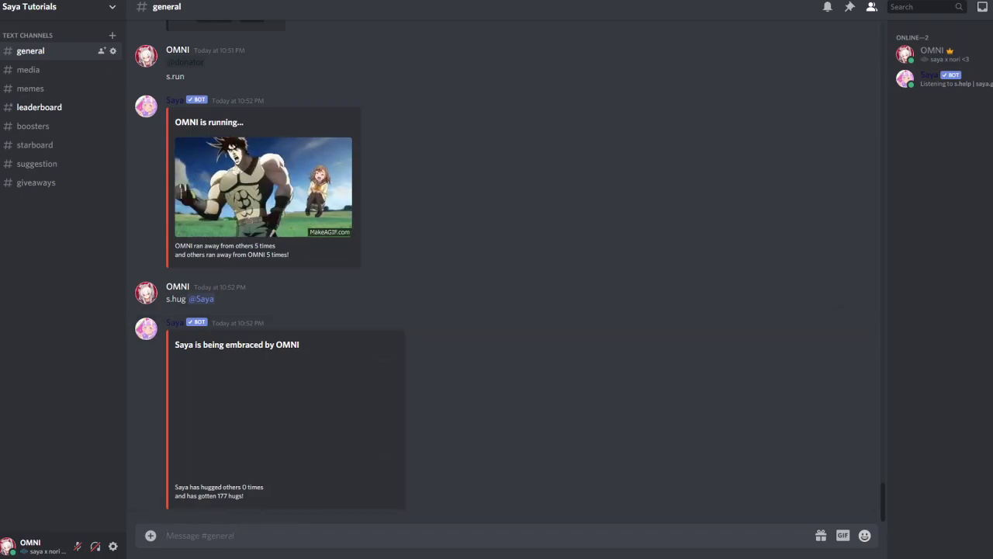
- Send s.setacd 180s to set the bot's action cooldown to 3 minutes
type("s.setac")
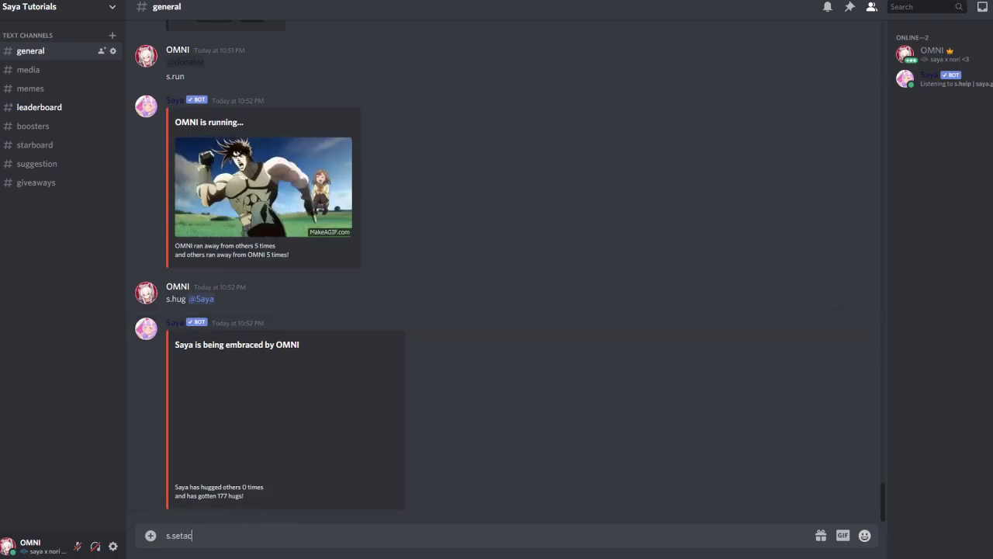
type("c")
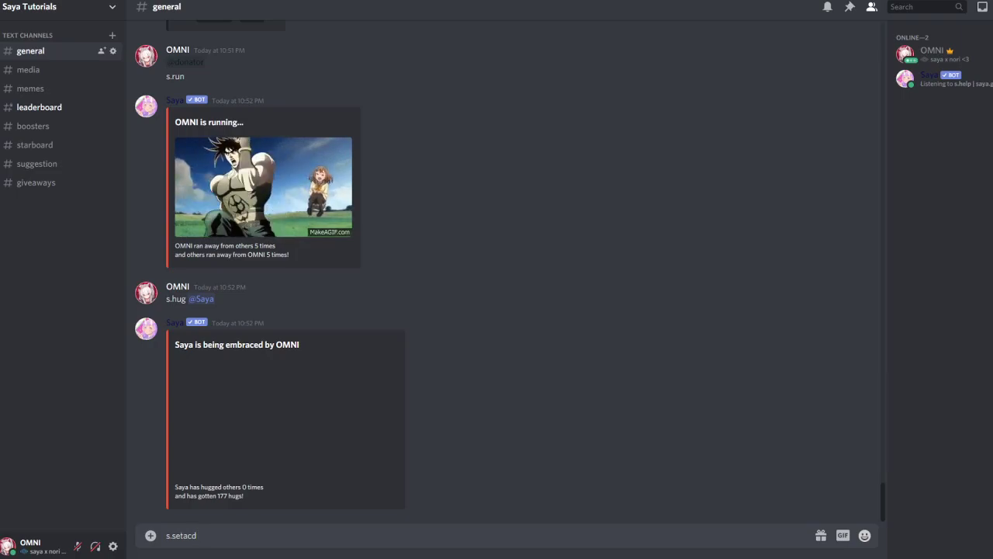
type(" 30")
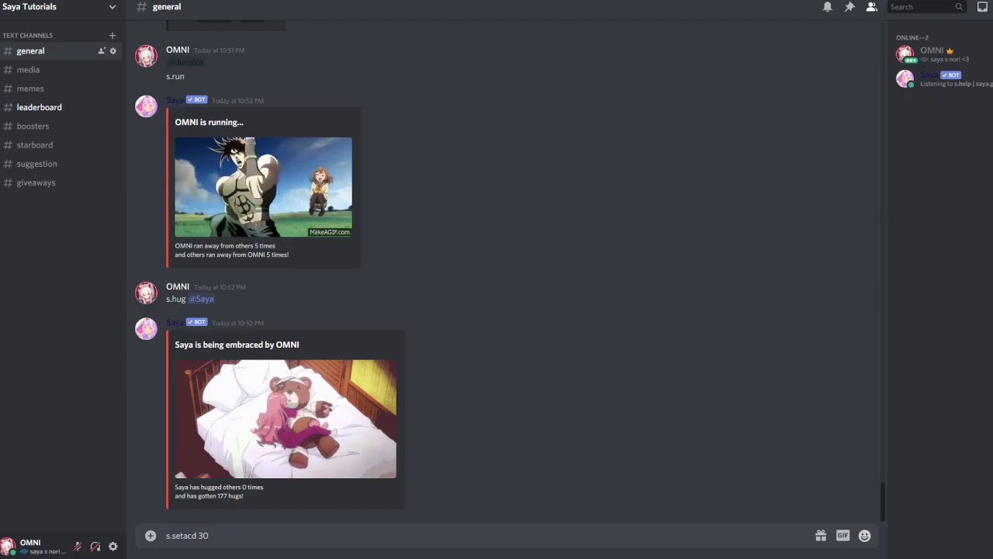
key("BackSpace")
key("BackSpace")
type("1")
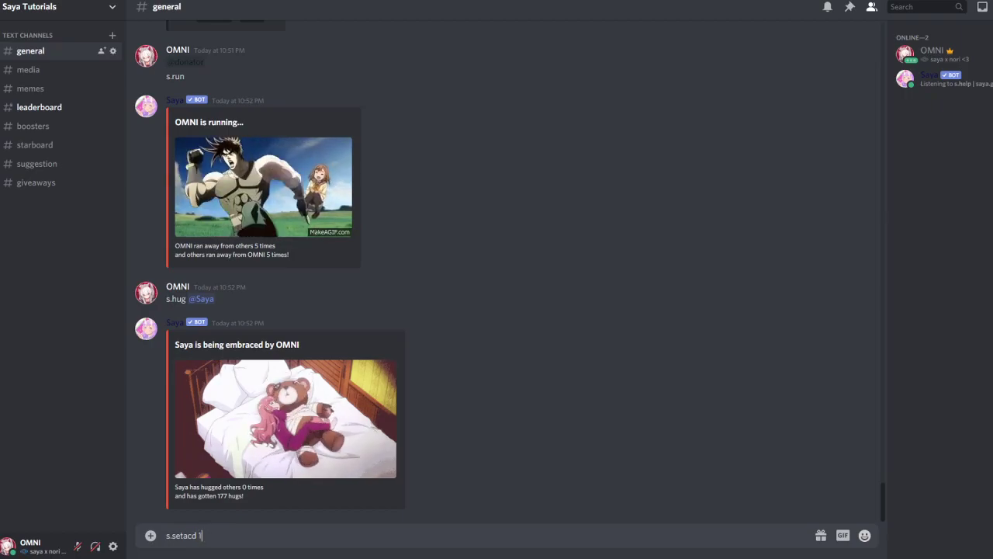
type("80s")
key("Return")
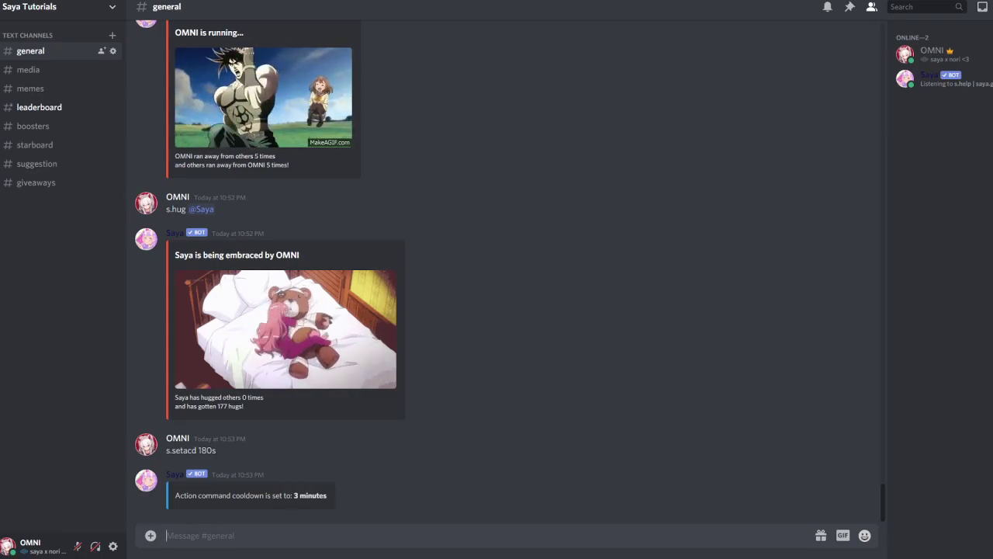
- Copy the server invite link, then ban the member from the bot with s.block
type("s.")
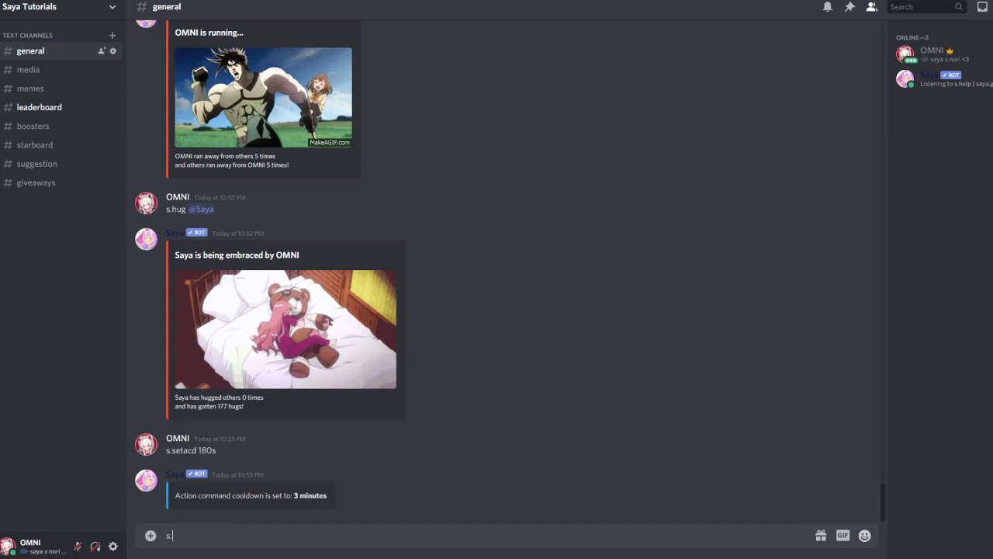
type("bloc")
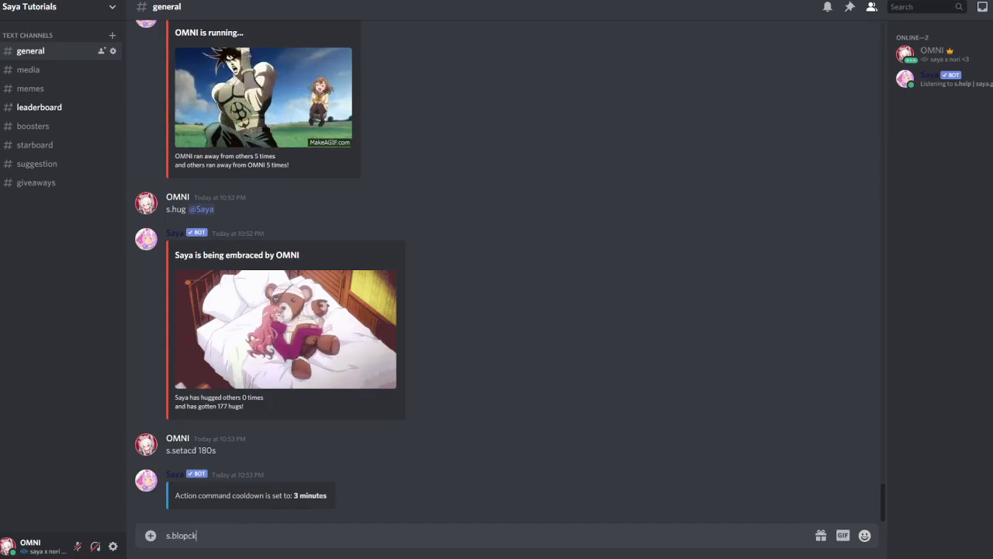
type("k")
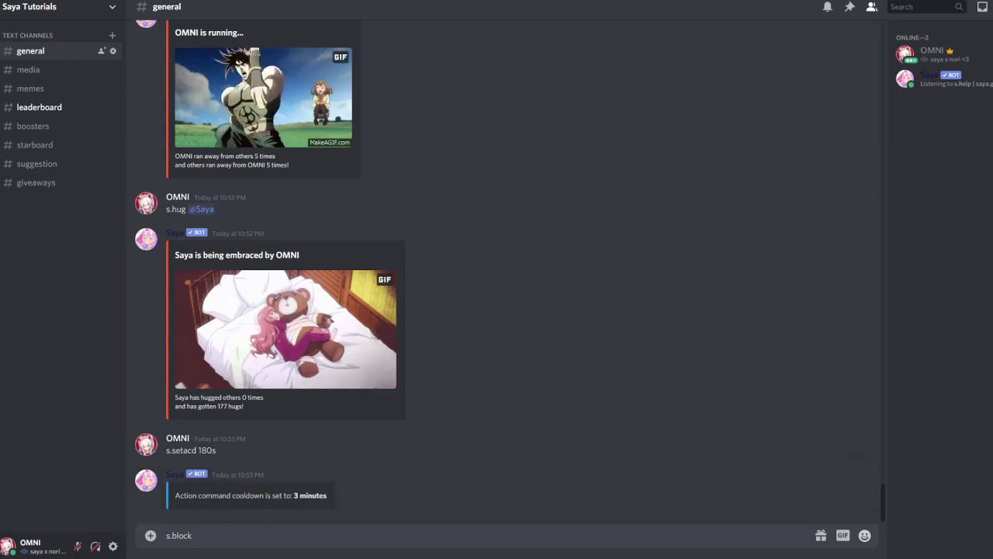
left_click(51, 10)
left_click(48, 61)
left_click_drag(489, 342, 377, 350)
left_click(575, 351)
left_click(712, 347)
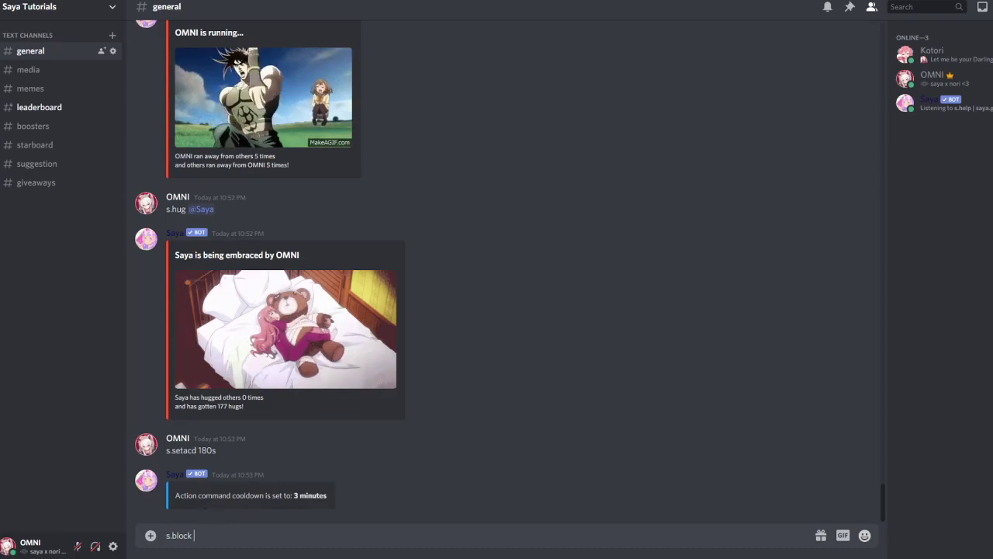
type("@koto")
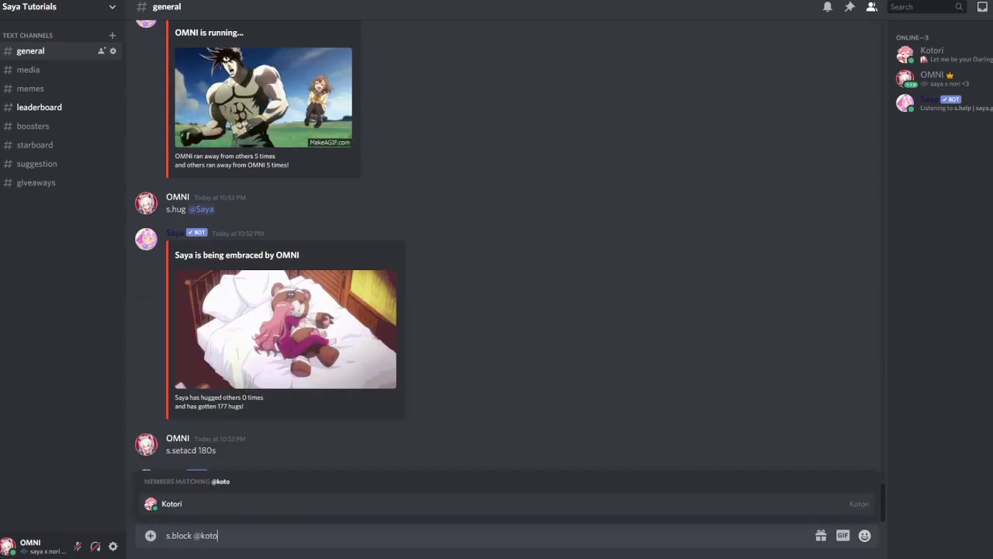
key("Return")
key("Return")
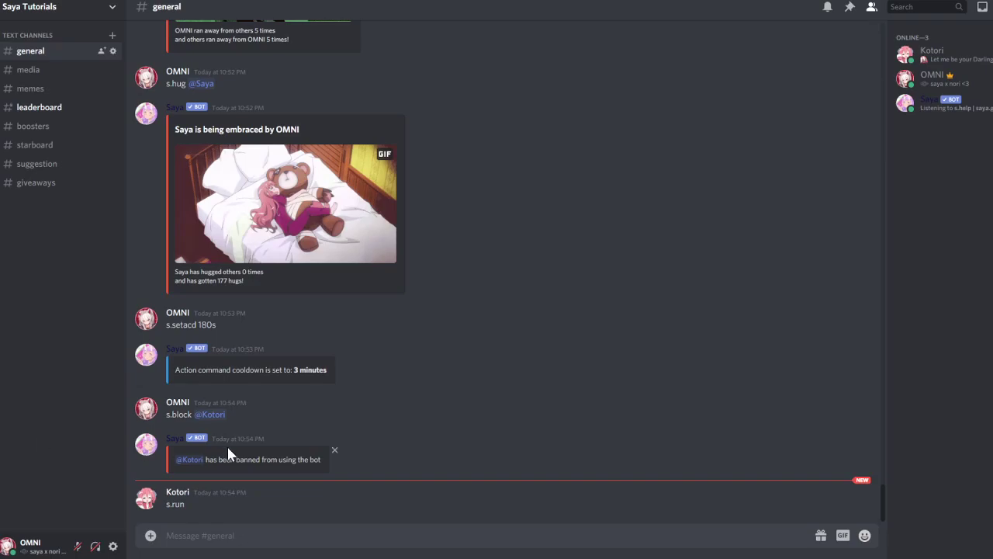
- Send s.block with the same member mention again to unban them
type("s")
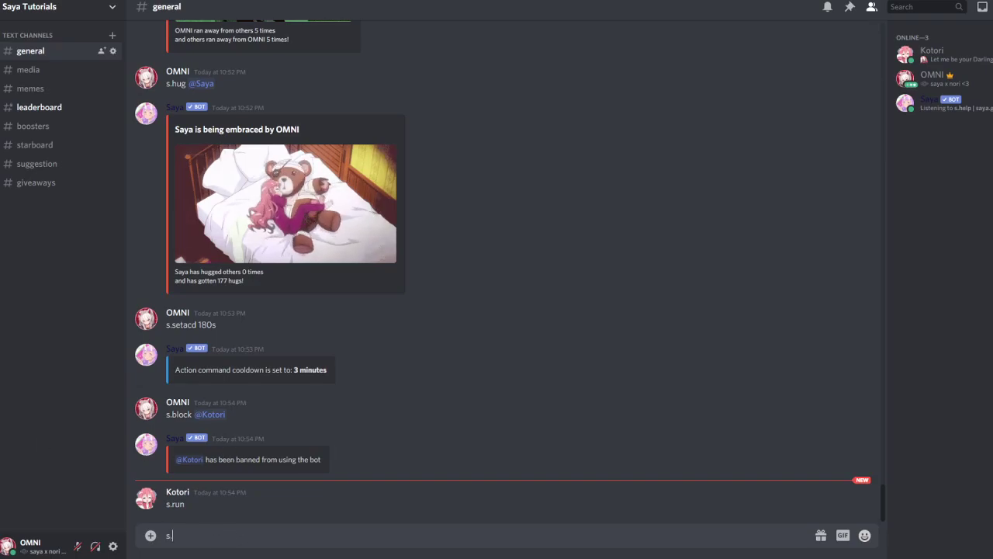
type(".block @")
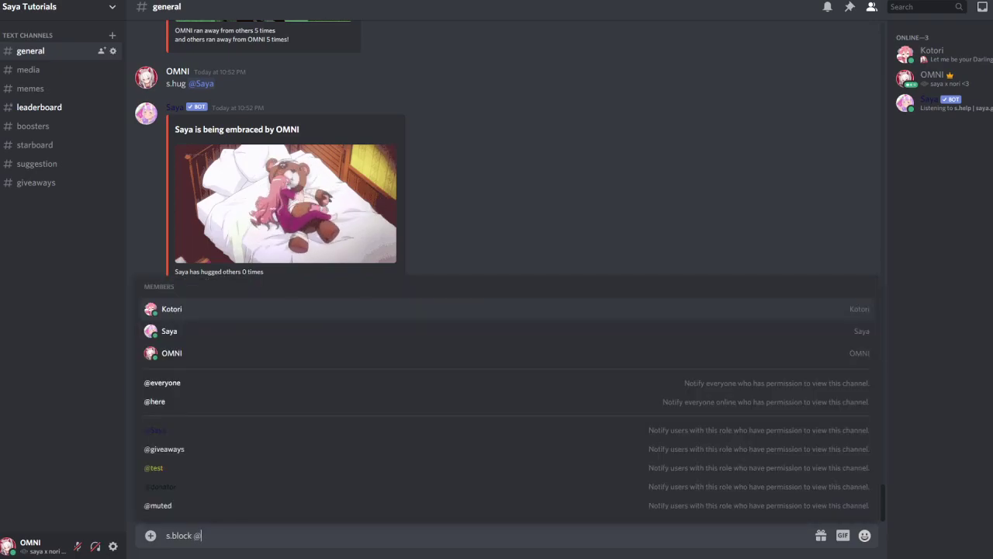
key("Tab")
key("Return")
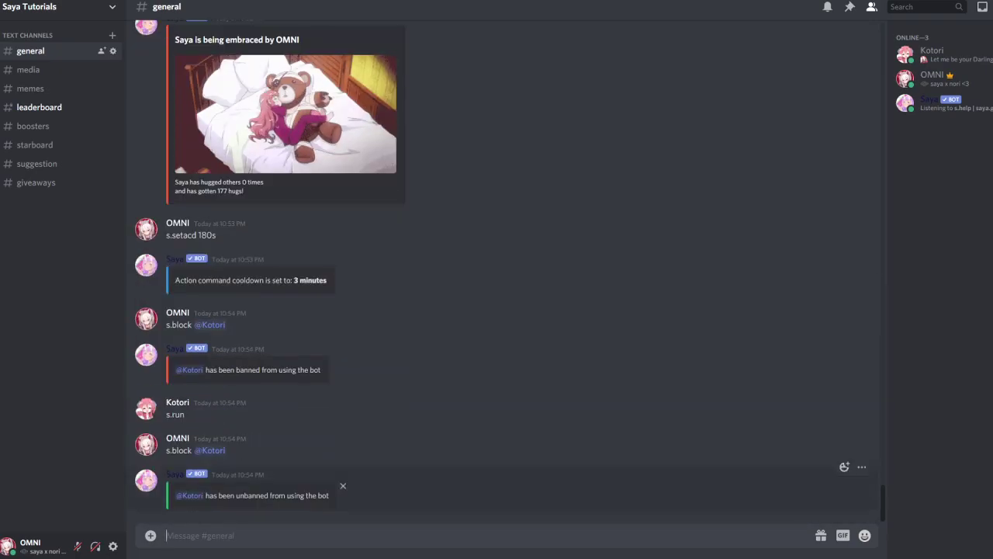
type("s.")
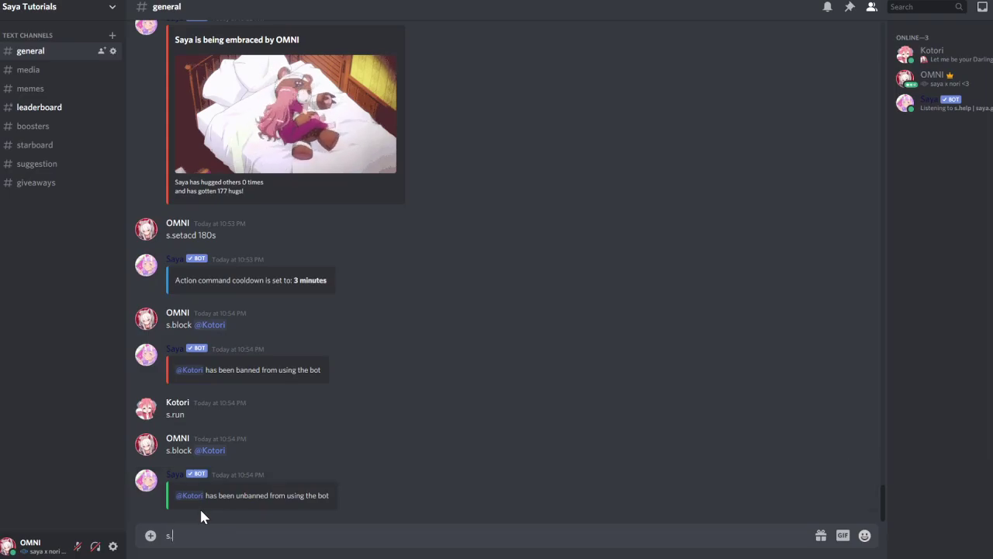
type("help")
- Show the bot's command list with s.help, then the dcmd usage with s.help dcmd
key("Return")
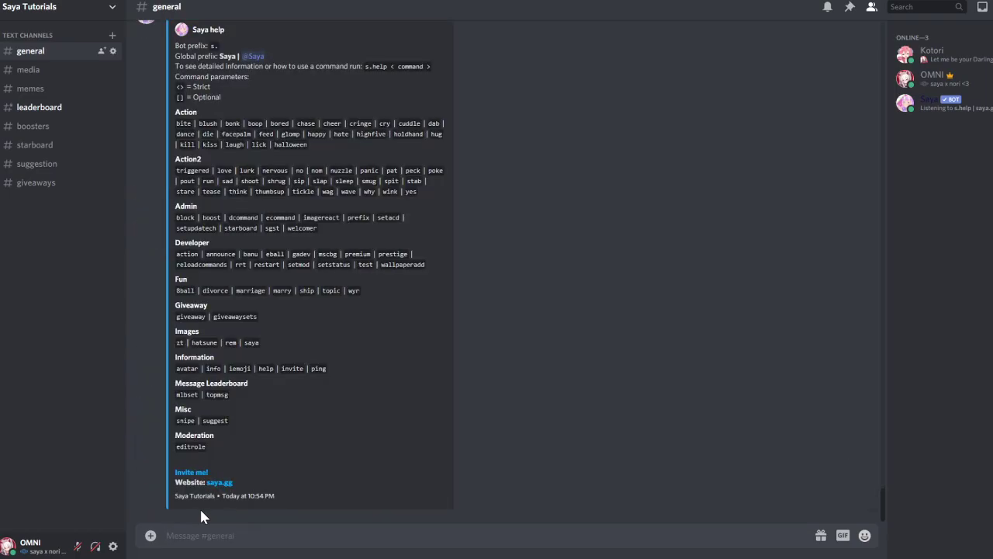
mouse_move(192, 290)
left_mouse_down()
mouse_move(180, 278)
mouse_move(181, 290)
left_mouse_up()
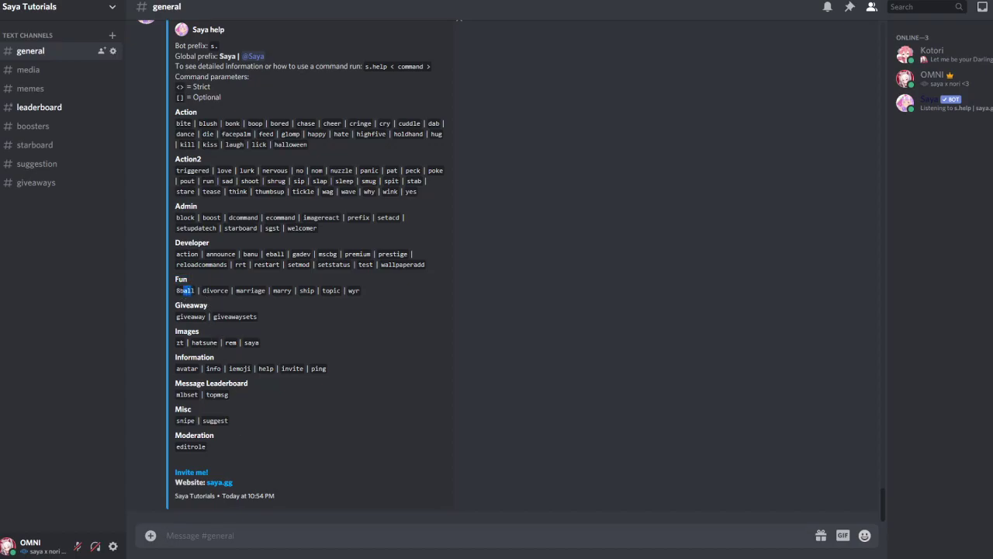
left_click(194, 526)
type("s.help dcmd")
key("Return")
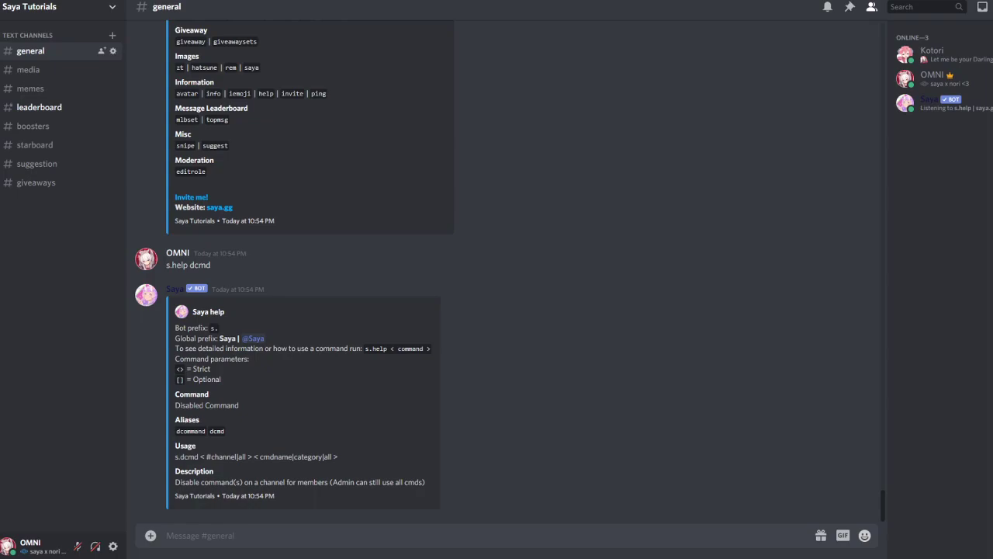
- Disable snipe in #memes with s.dcmd #memes snipe, then switch to #memes
type("s.dcmd #memes")
key("Tab")
type("snipe")
key("Return")
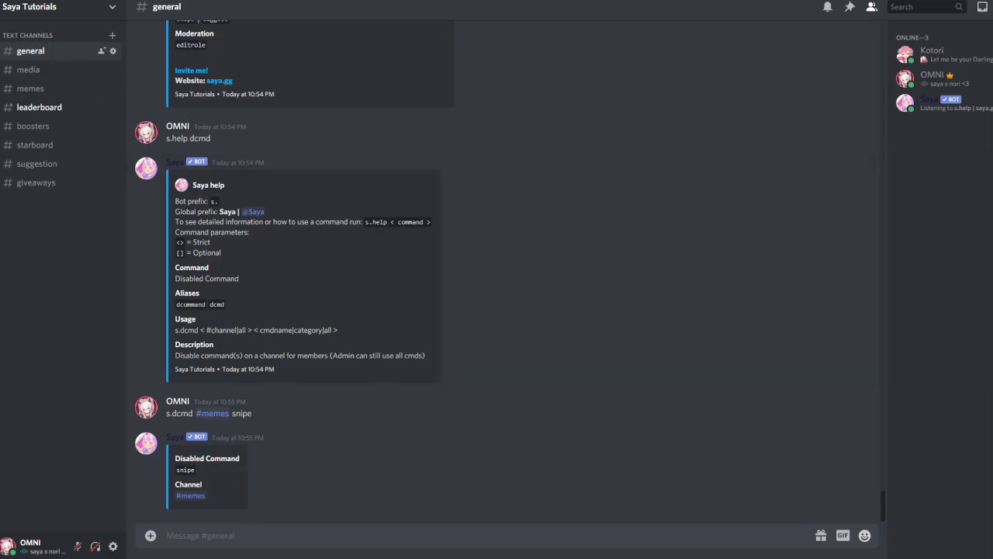
left_click(25, 89)
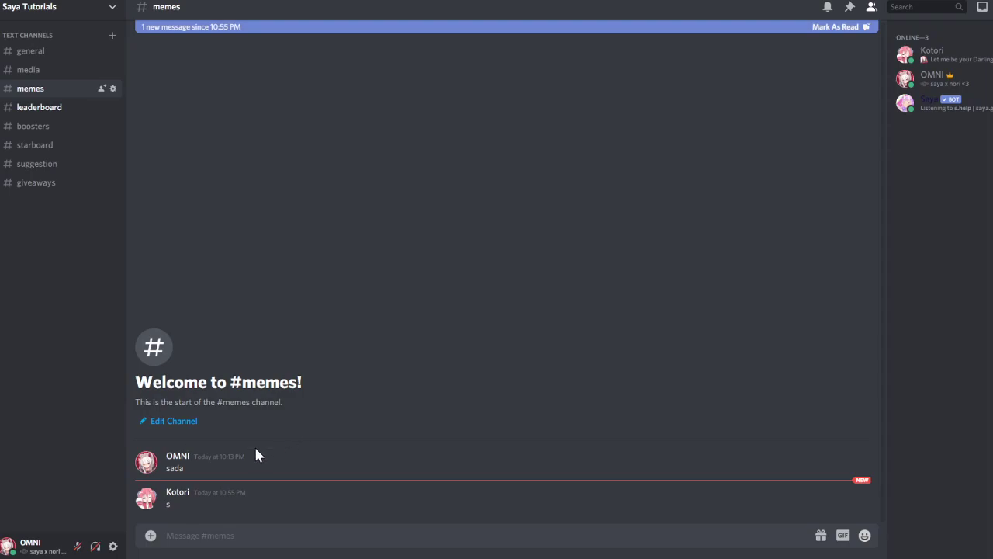
- Delete the member's "s" message in #memes
right_click(199, 495)
left_click(256, 519)
key("Return")
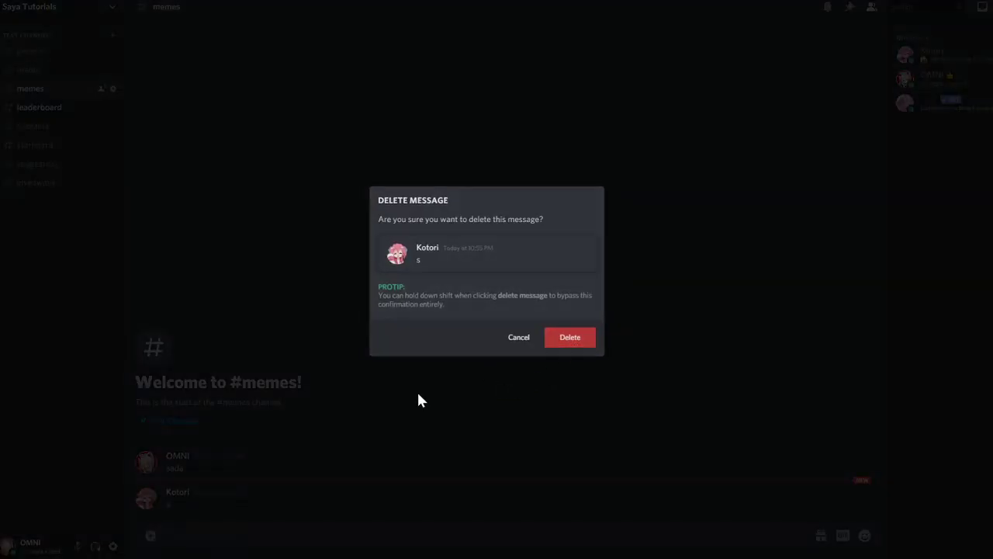
- Send s.snipe in #memes to reveal the deleted message, then return to #general
type("s.snipe")
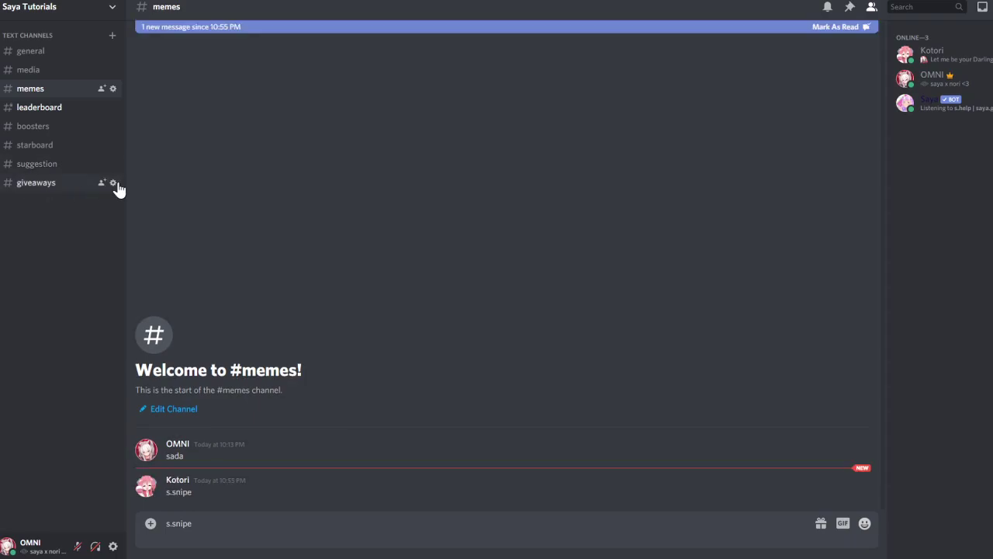
left_click(30, 52)
left_click(35, 108)
left_click(31, 90)
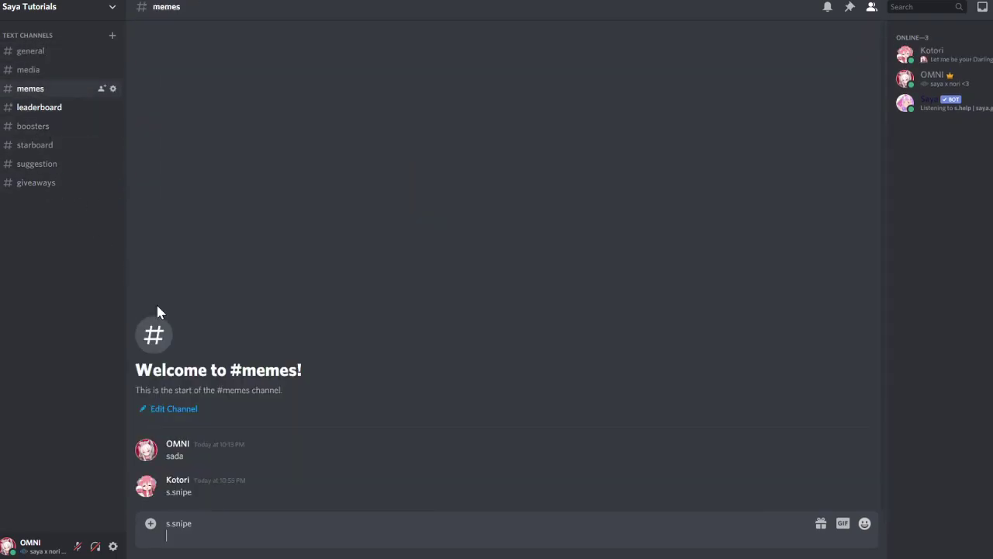
key("Return")
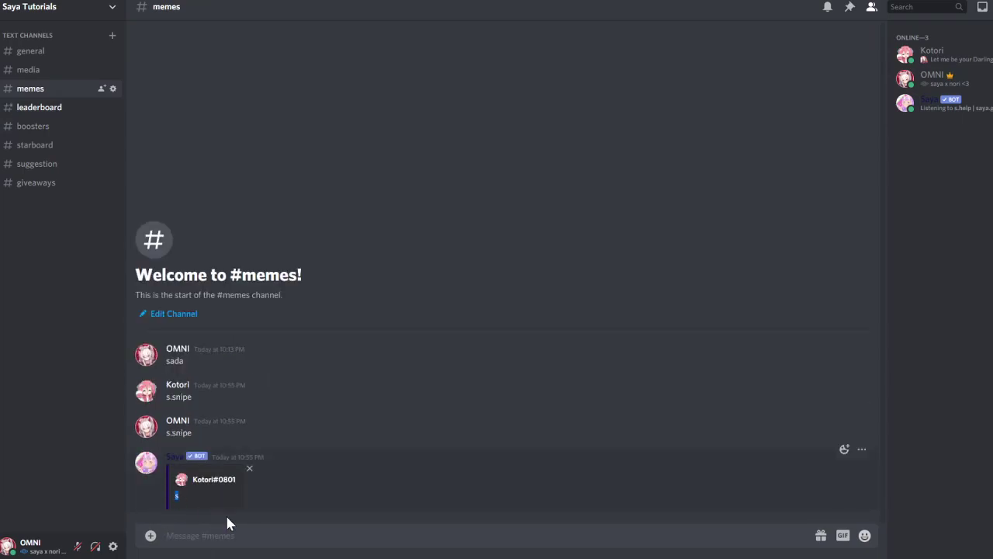
left_click(38, 51)
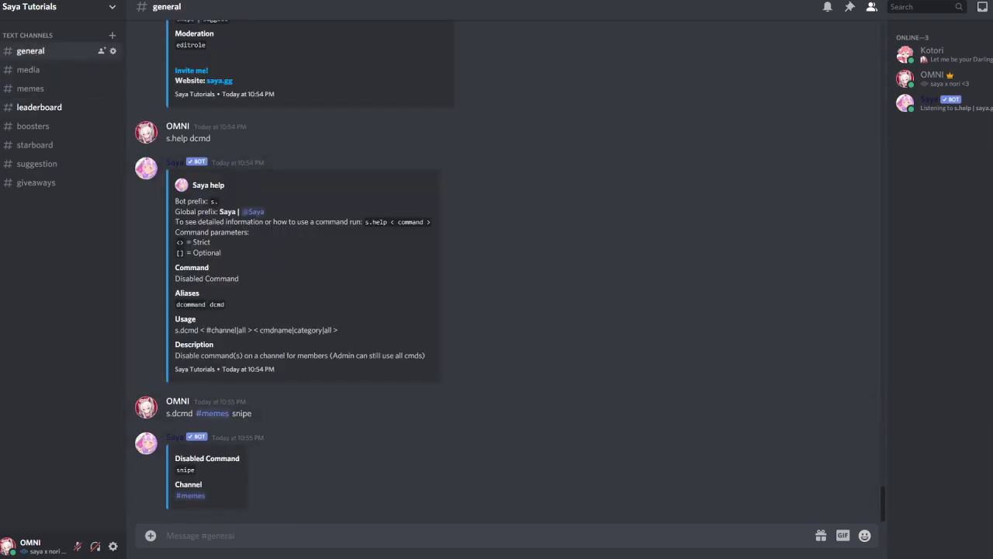
- Re-enable snipe with s.ecmd #memes snipe and check the bot's reply in #memes
type("s.edc")
key("BackSpace")
key("BackSpace")
type("cmd #memes snipe")
key("Return")
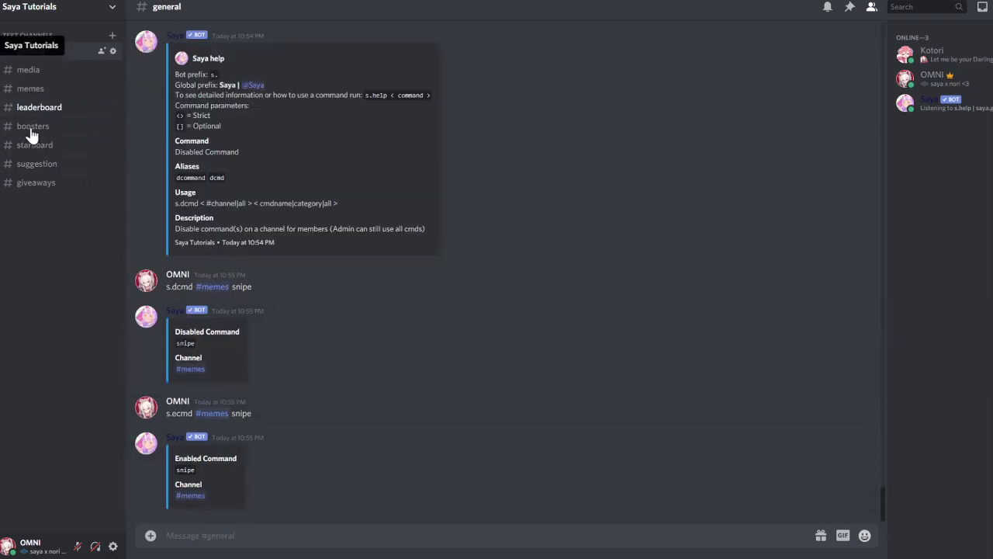
left_click(38, 90)
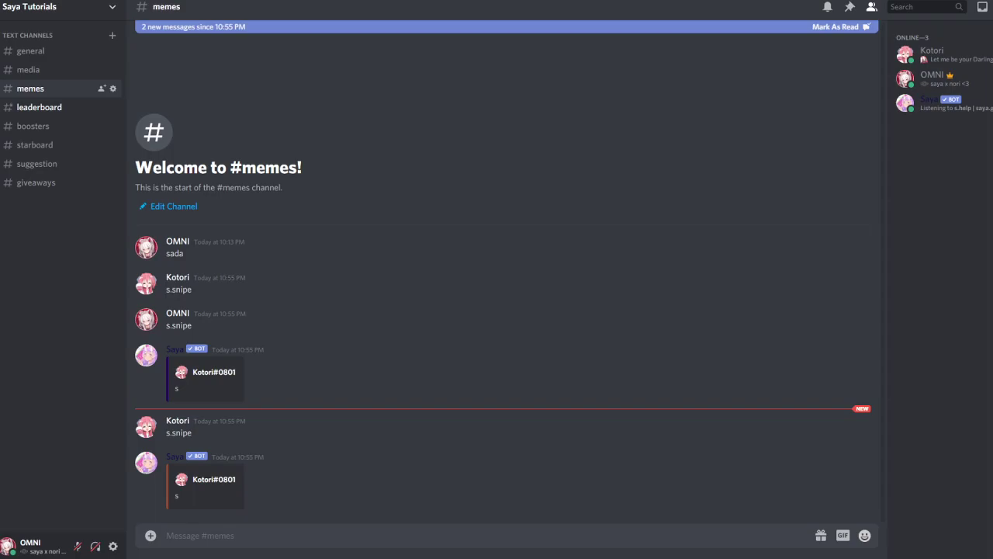
left_click(25, 53)
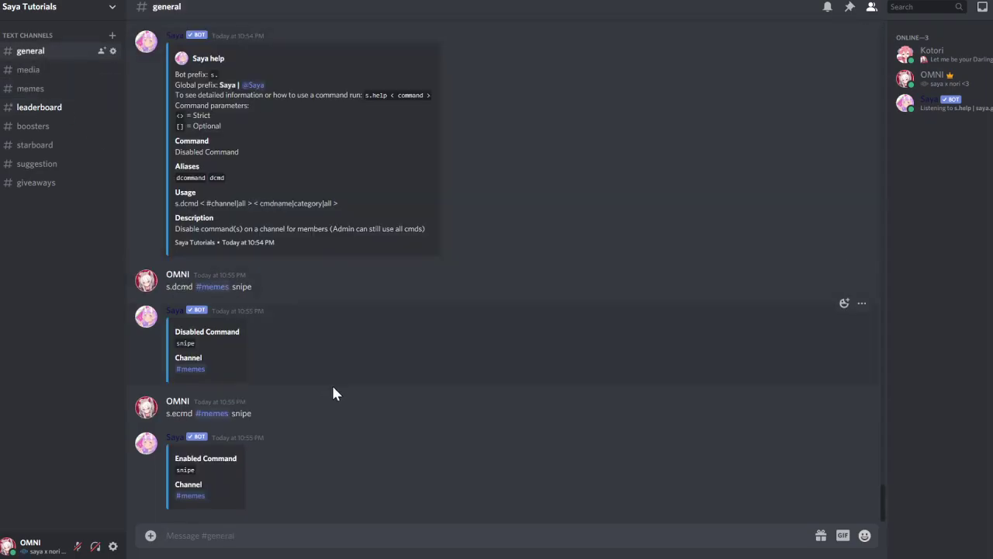